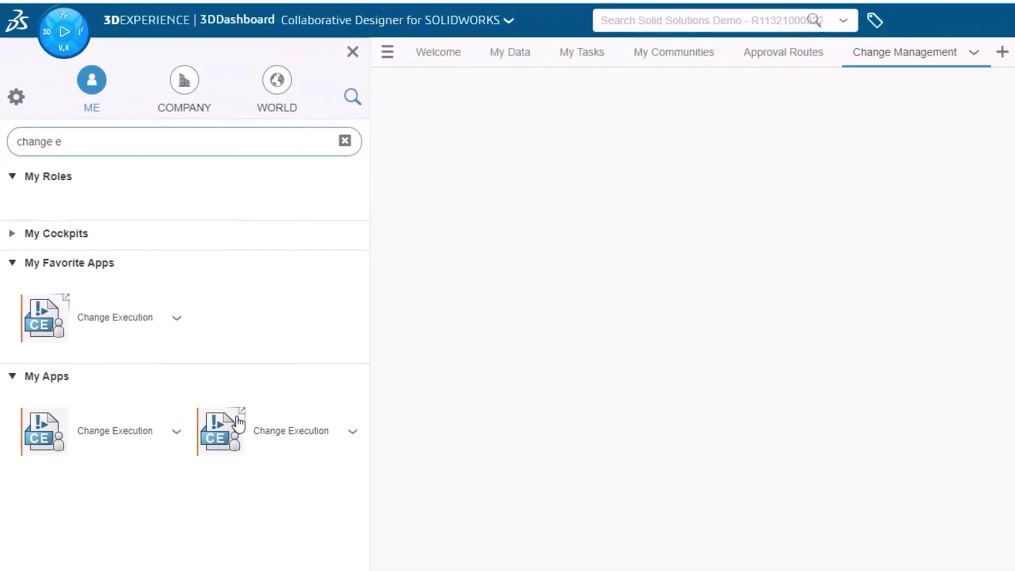
Step: Add the Change Execution app to the dashboard and fit it to the whole tab
left_click_drag(245, 431, 458, 302)
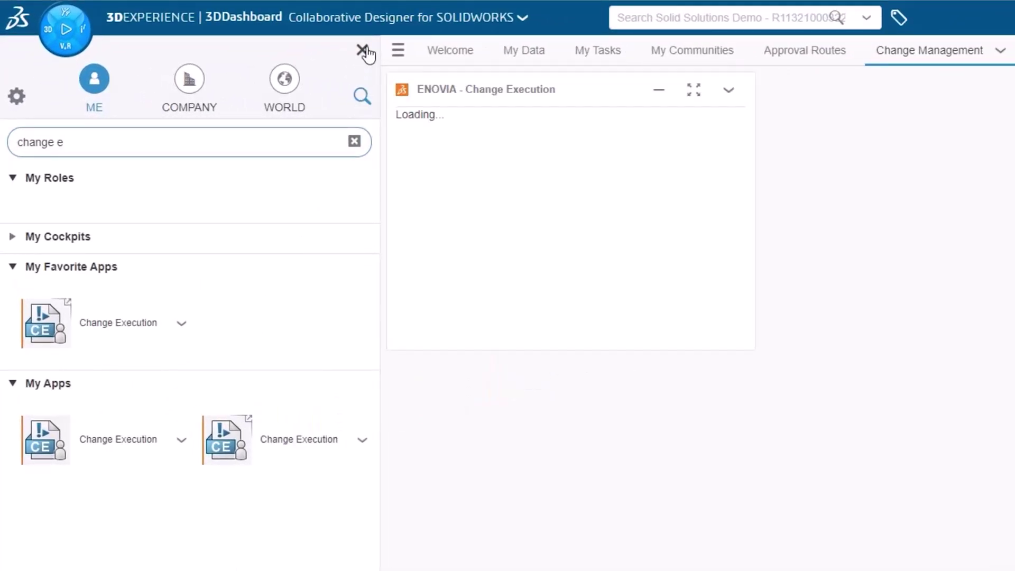
left_click(336, 55)
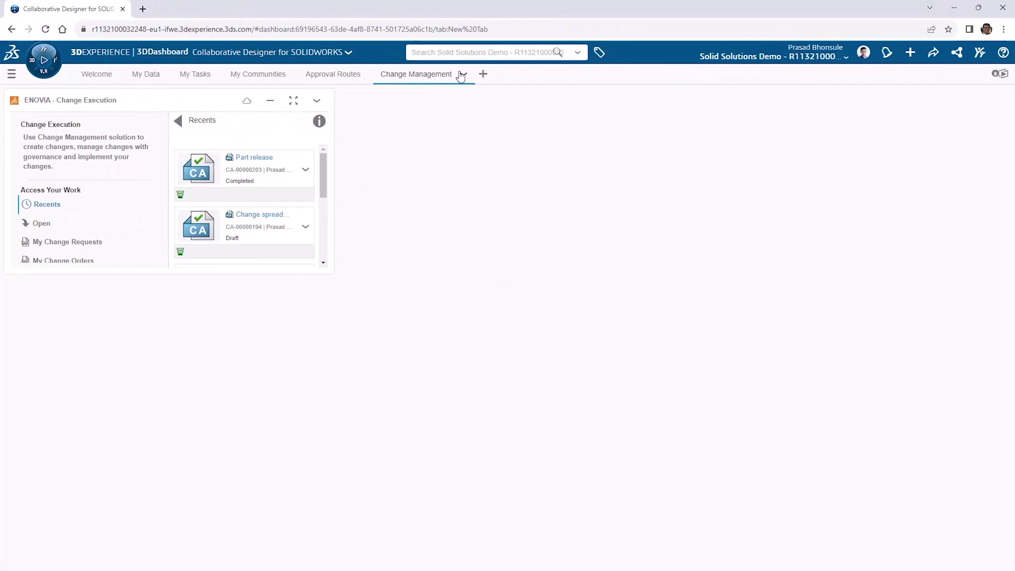
left_click(927, 55)
left_click(506, 216)
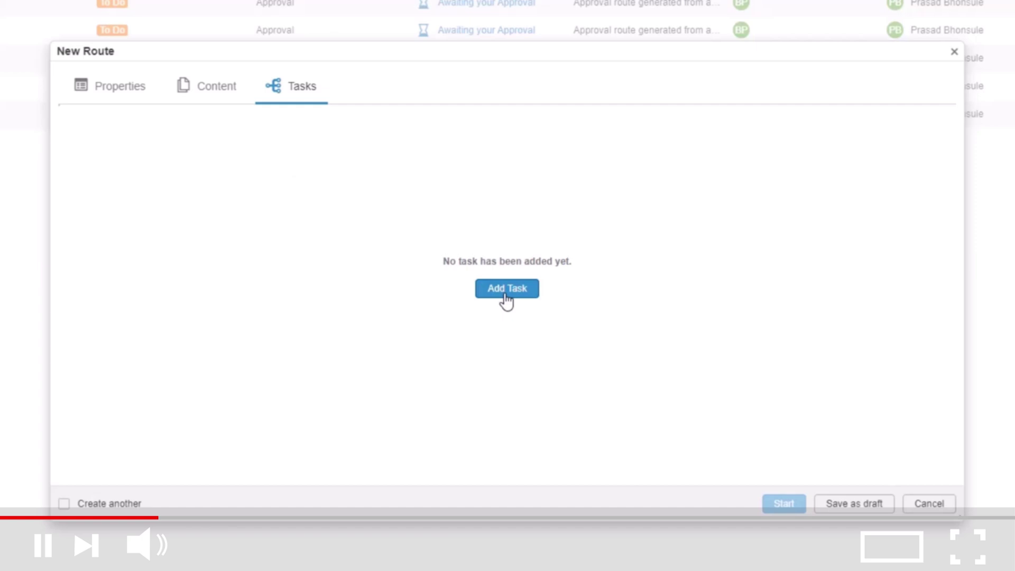
Step: Add a route task titled 'Approve attached content' with expected action Approve
left_click(506, 289)
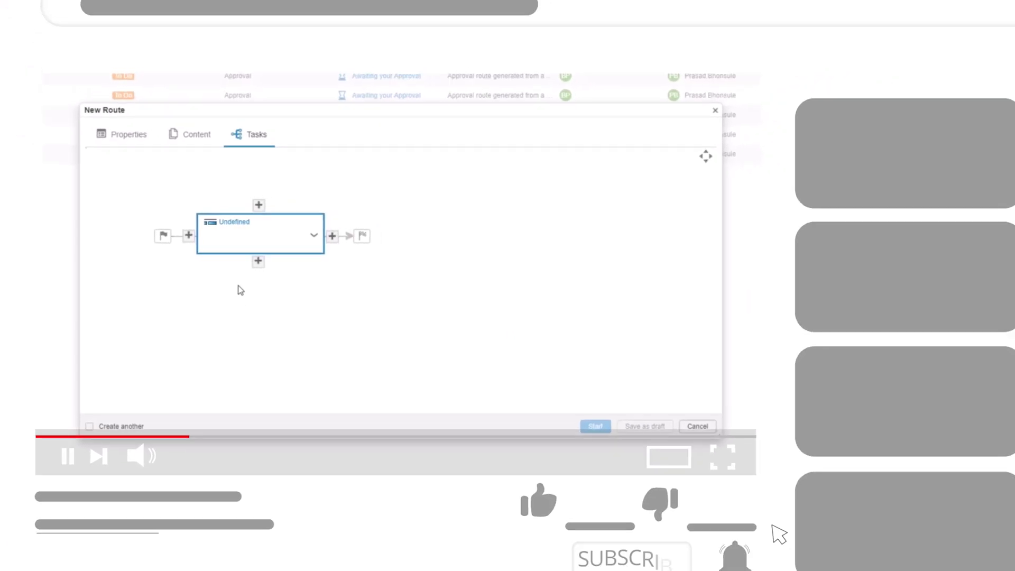
left_click(261, 233)
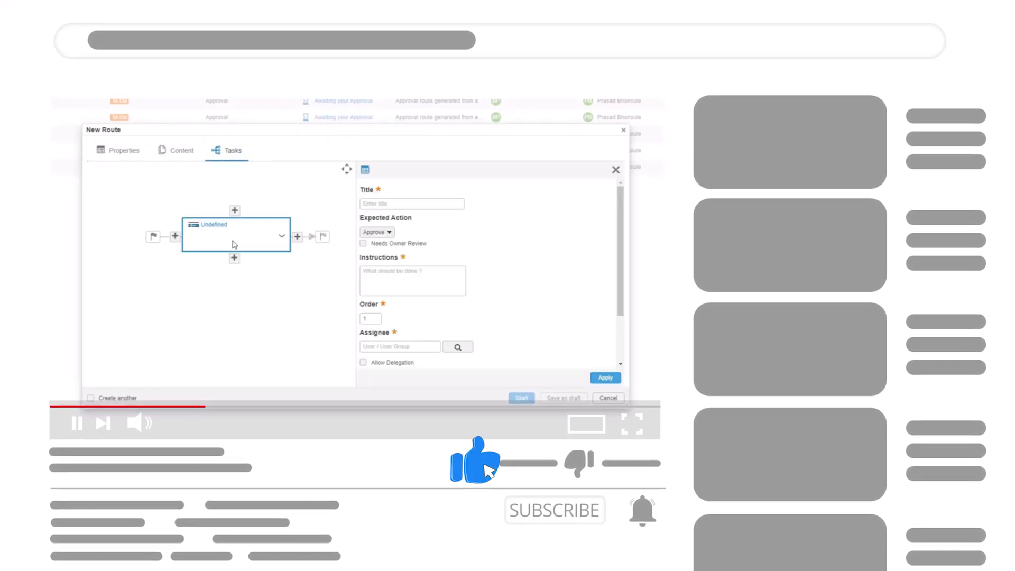
left_click(412, 204)
type("Approv")
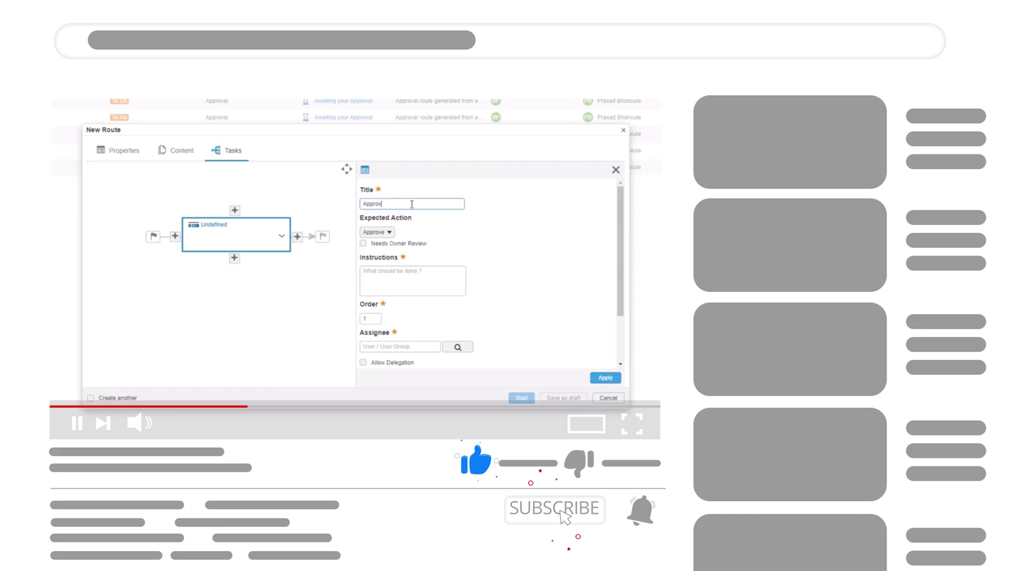
type("e attached content")
left_click(390, 233)
left_click(390, 234)
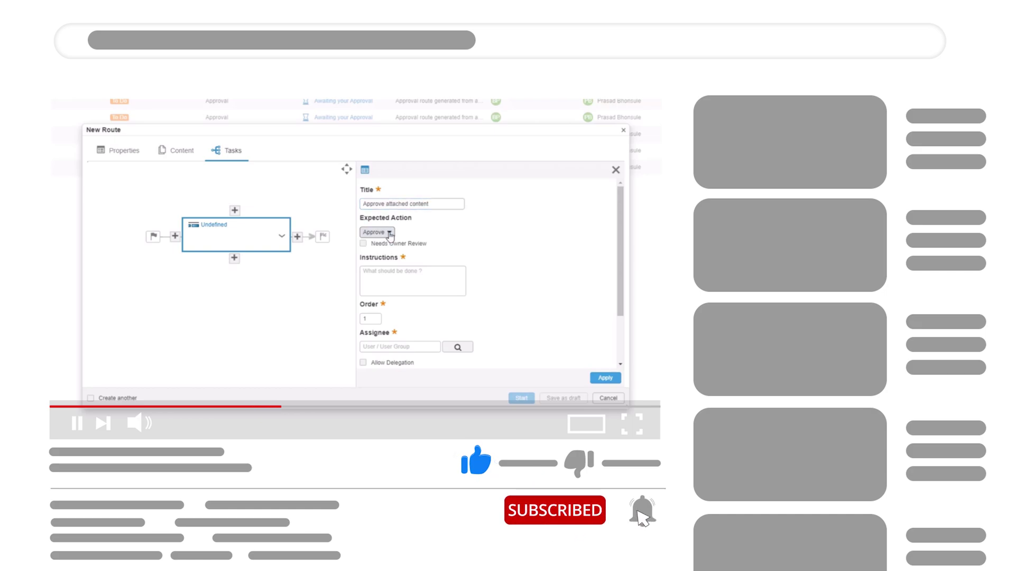
left_click(422, 289)
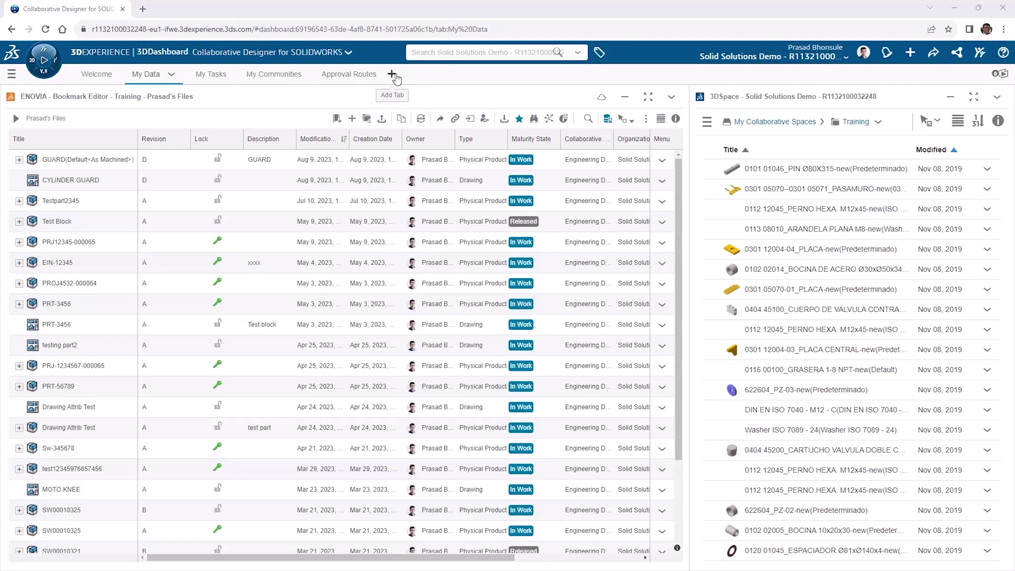
Step: Add a new dashboard tab named 'Change Management'
left_click(393, 75)
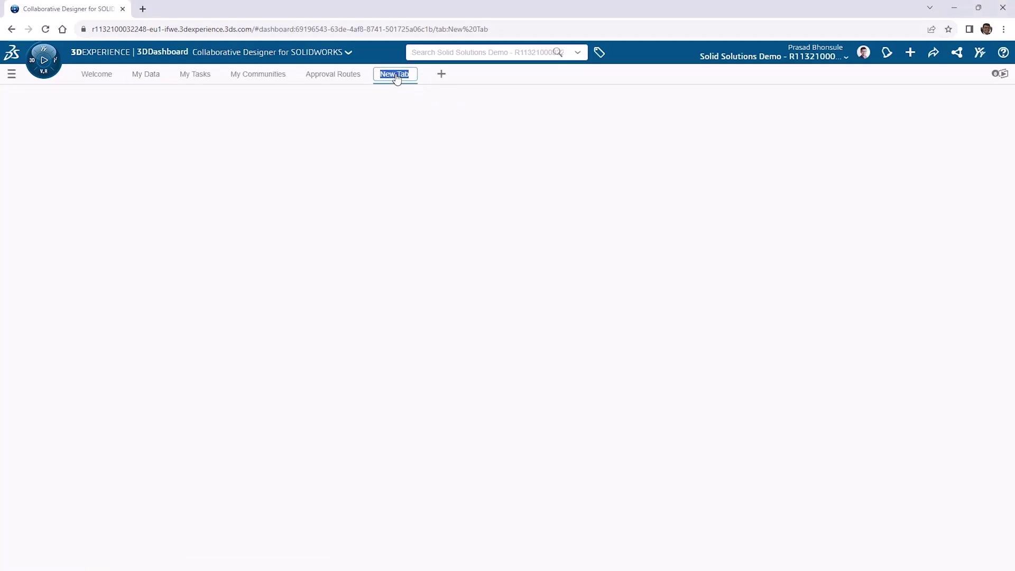
type("Change Management")
Step: Confirm the tab name and place the Change Execution app on the Change Management tab
key("Return")
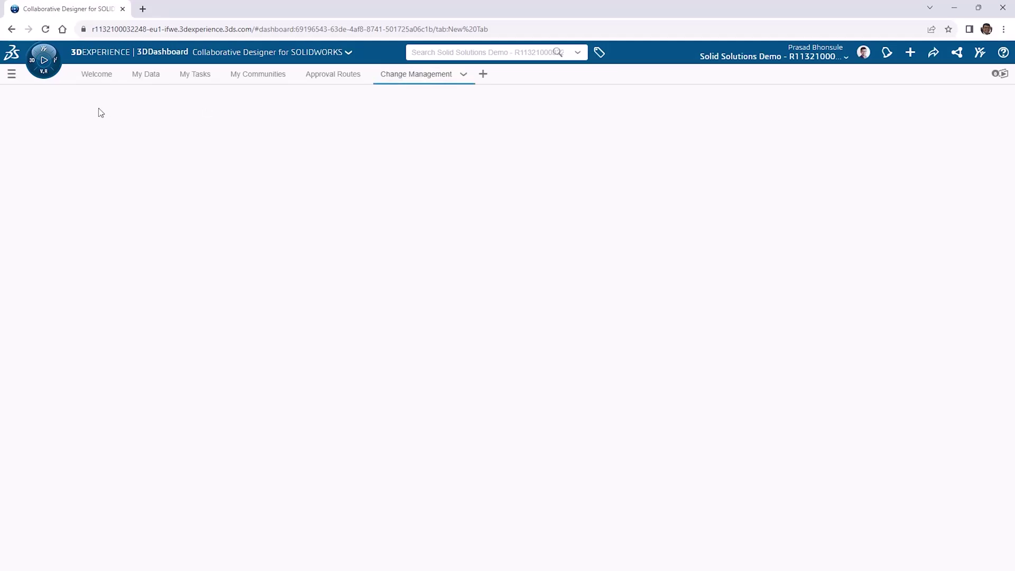
left_click(42, 63)
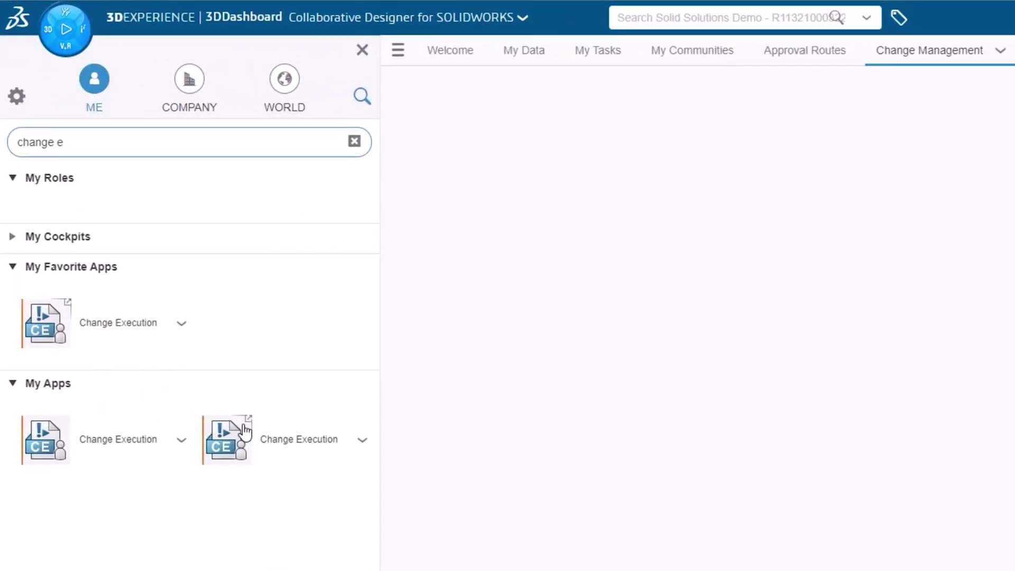
left_click_drag(245, 431, 519, 379)
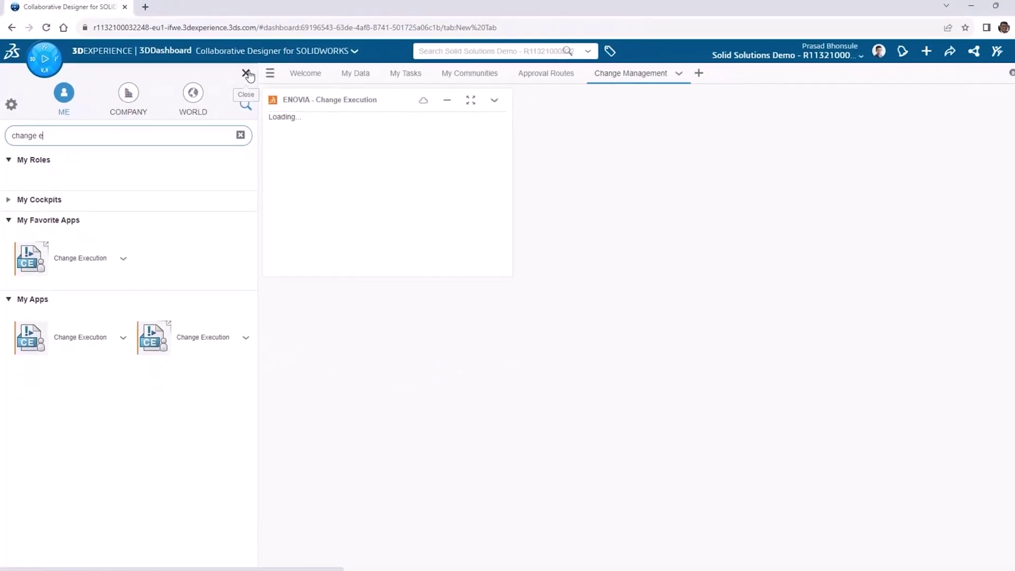
left_click(246, 73)
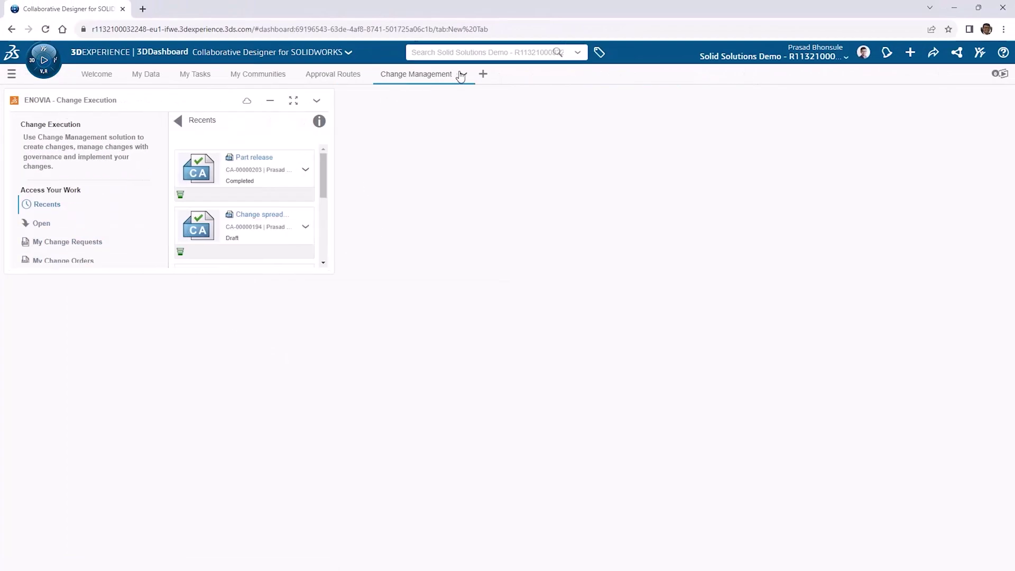
Step: Fit the Change Execution widget to fill the Change Management tab
left_click(463, 74)
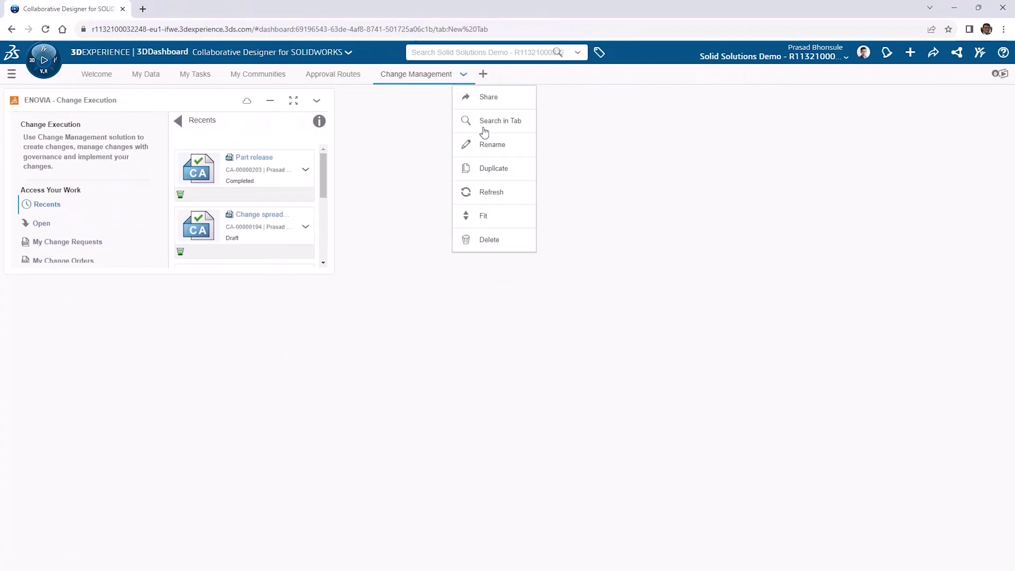
left_click(508, 217)
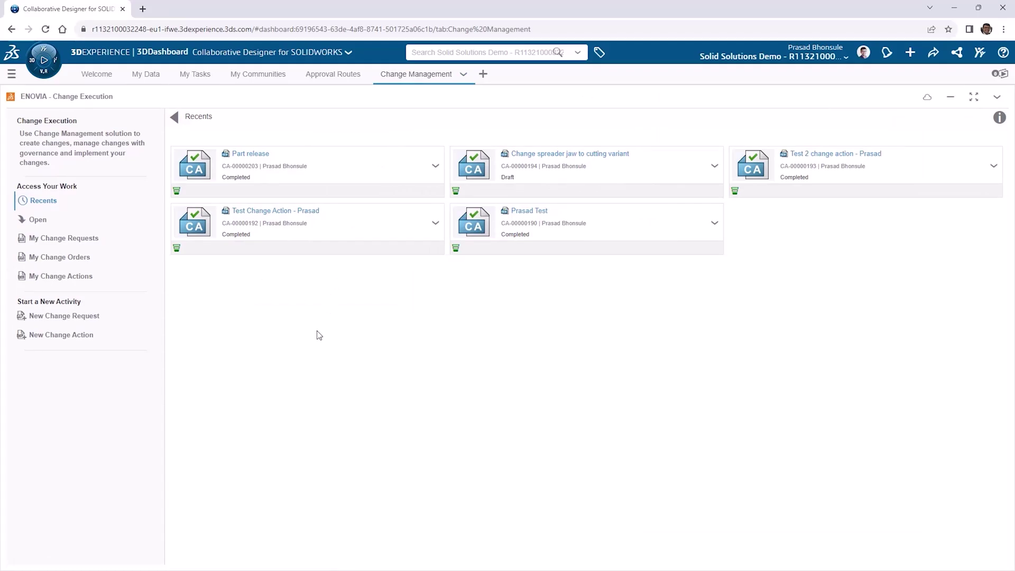
Step: Draft change action 'Cylinder Guard release', description 'Using Change Management', Low severity, due Aug 31, 2023
left_click(86, 341)
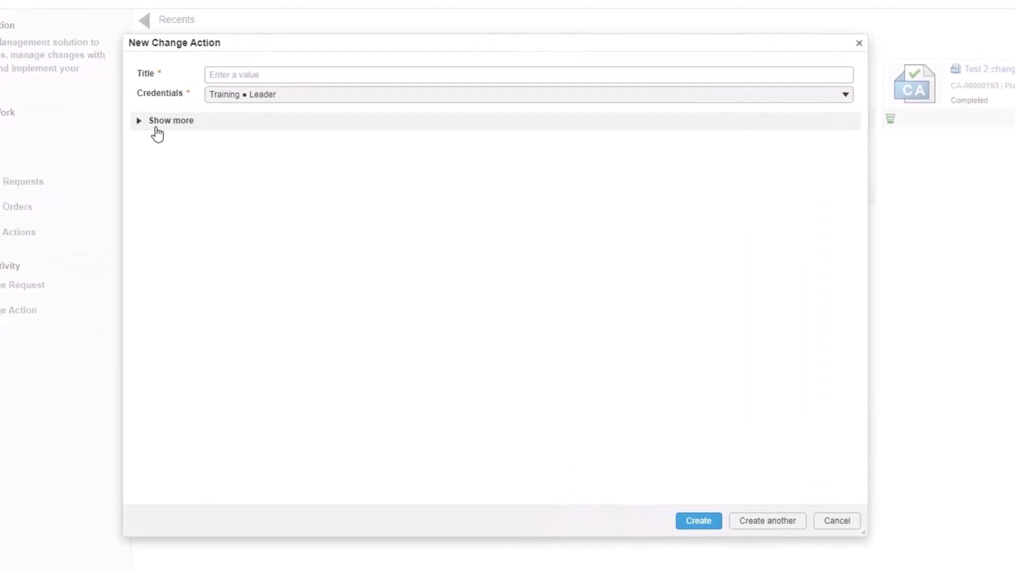
left_click(157, 129)
left_click(298, 71)
type("Cylinder Guard release")
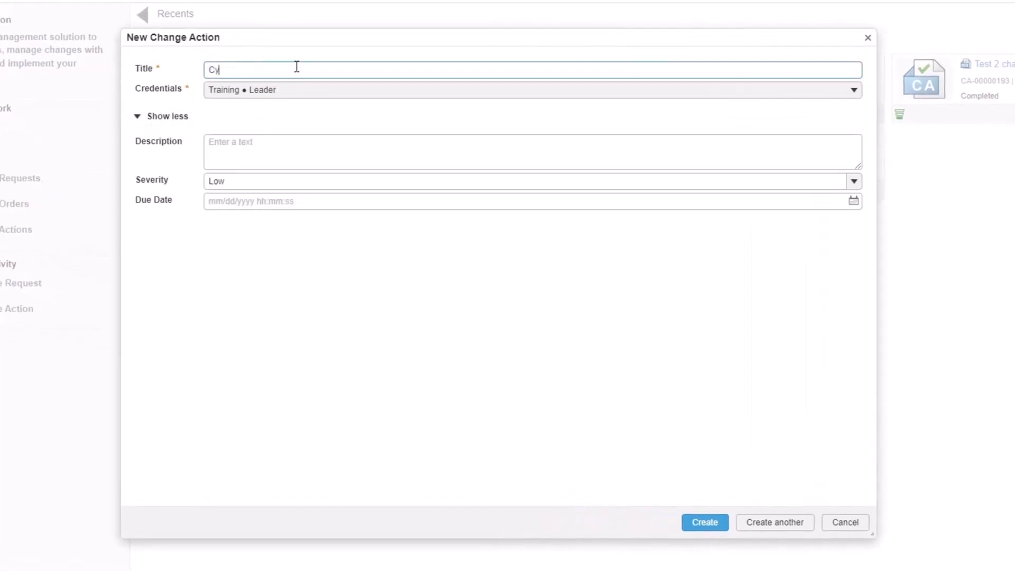
left_click(301, 144)
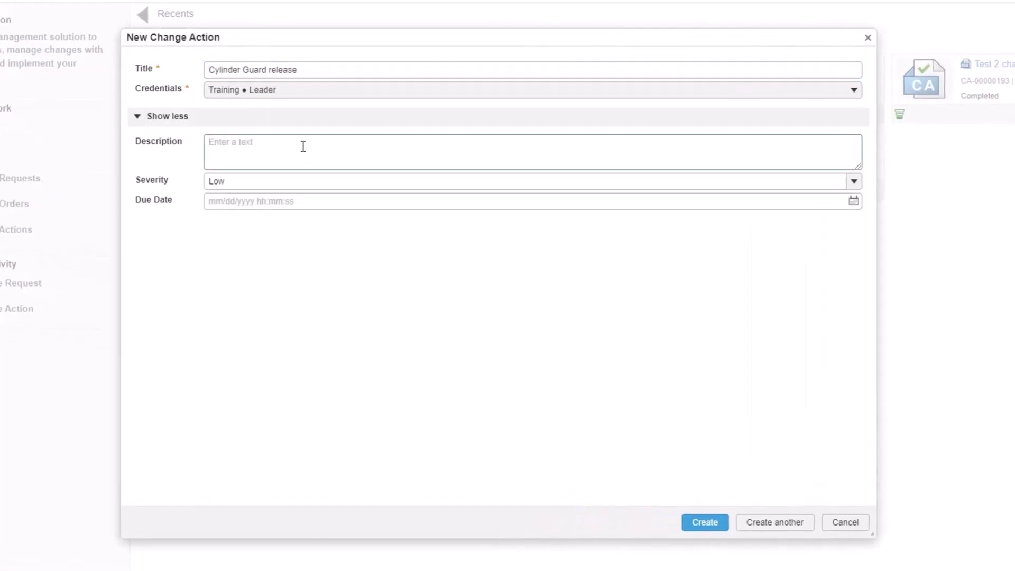
type("Using Change Management")
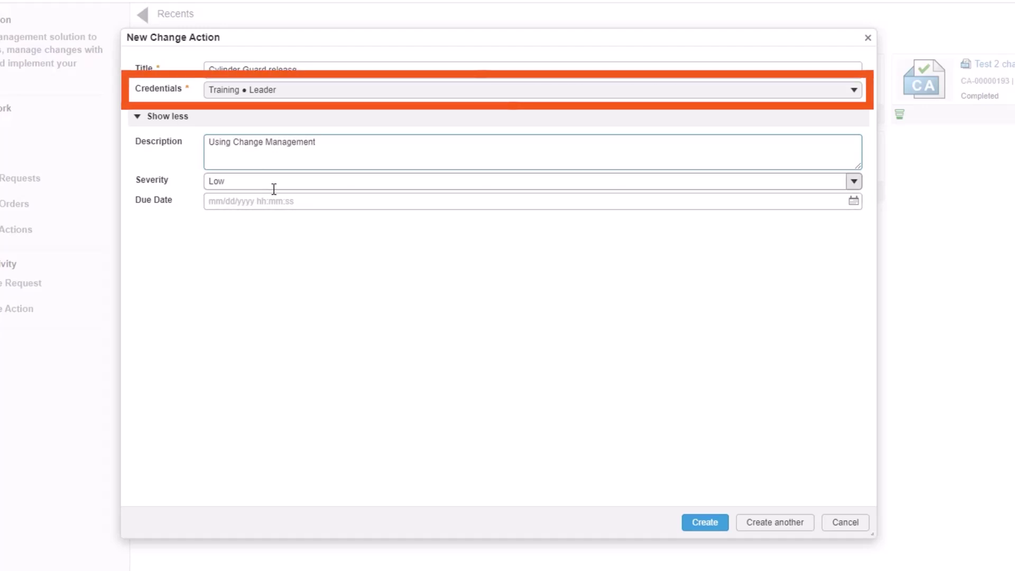
left_click(274, 189)
left_click(854, 182)
left_click(852, 197)
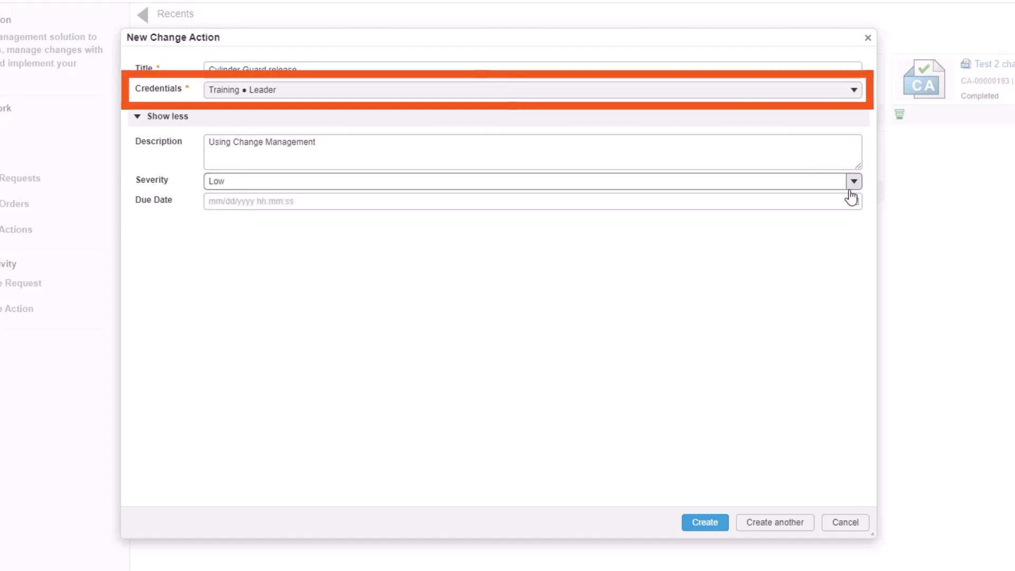
left_click(853, 200)
left_click(795, 326)
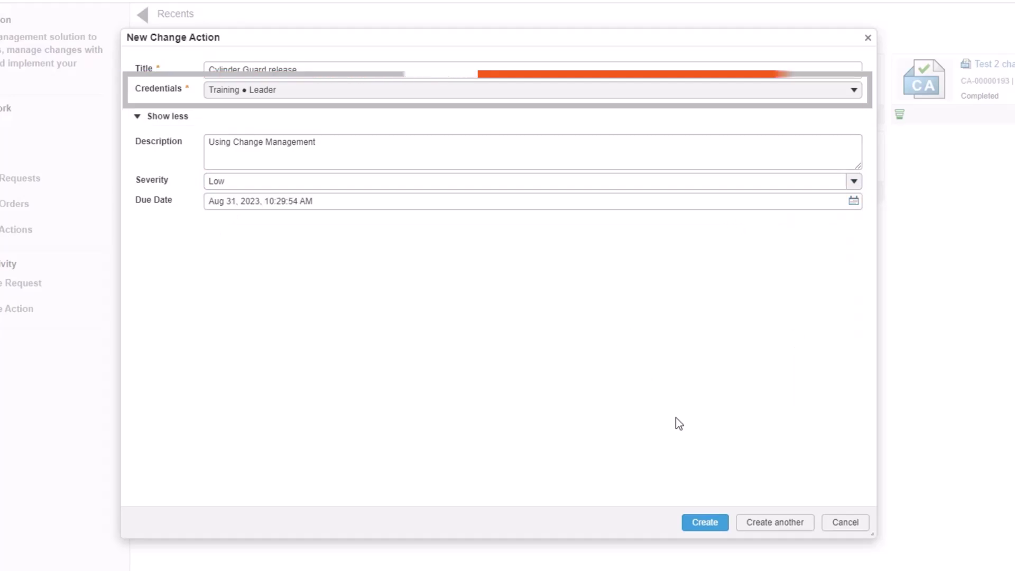
Step: Create the Cylinder Guard release change action and show its Members list
left_click(694, 524)
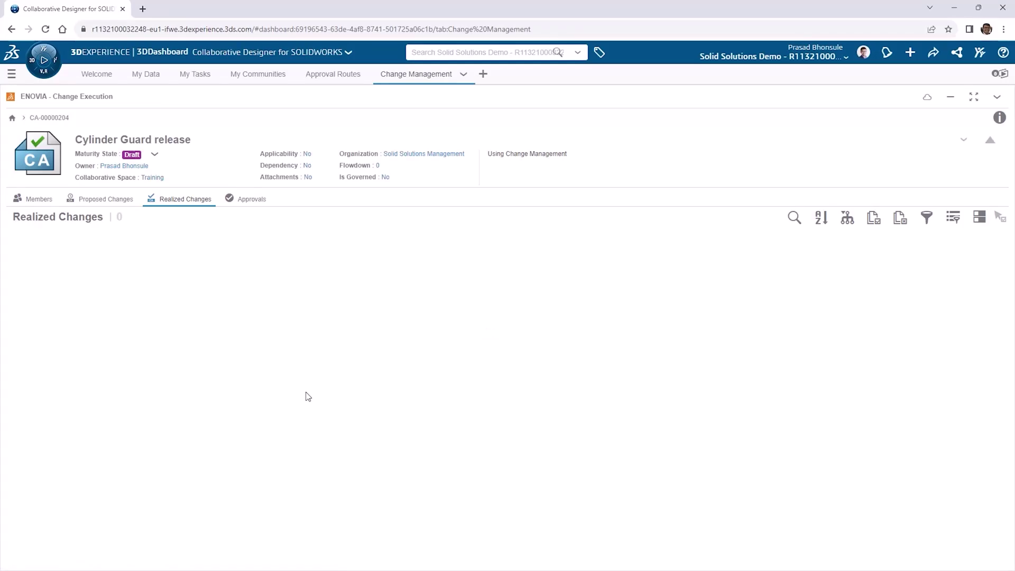
left_click(39, 206)
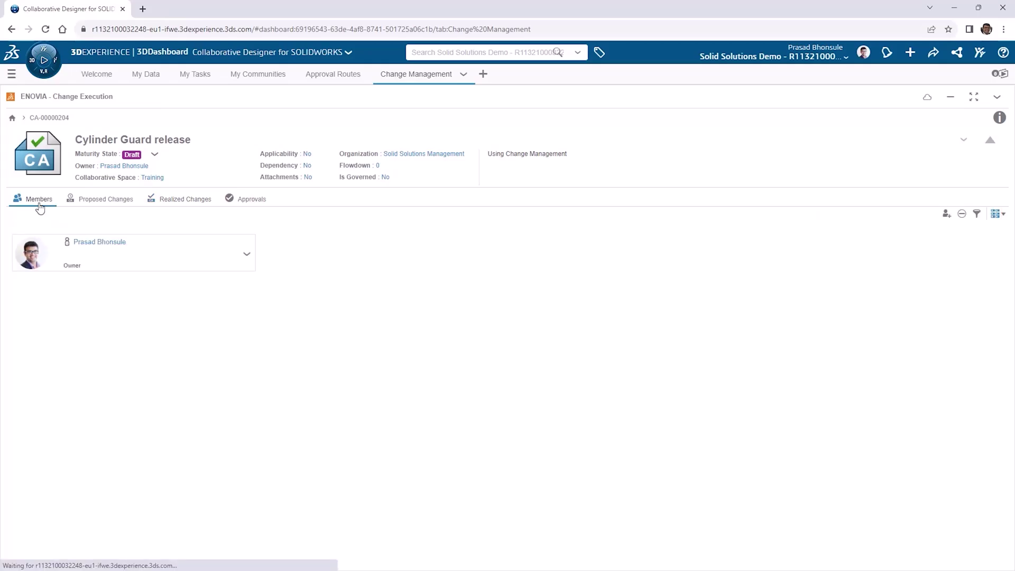
Step: Add a 'Design Approval' task with instructions 'Review and approve' to the route template
left_click(947, 214)
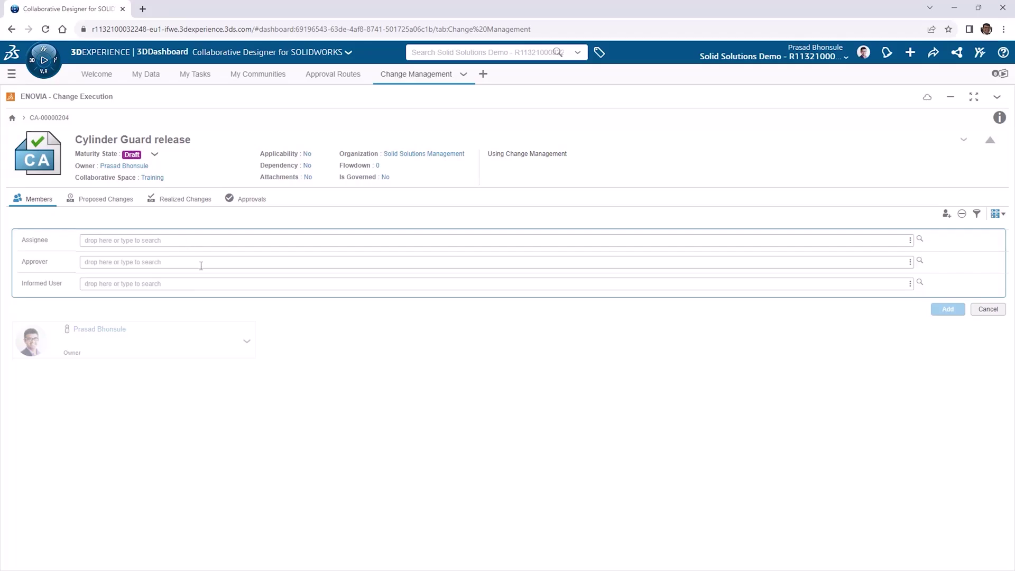
left_click(230, 261)
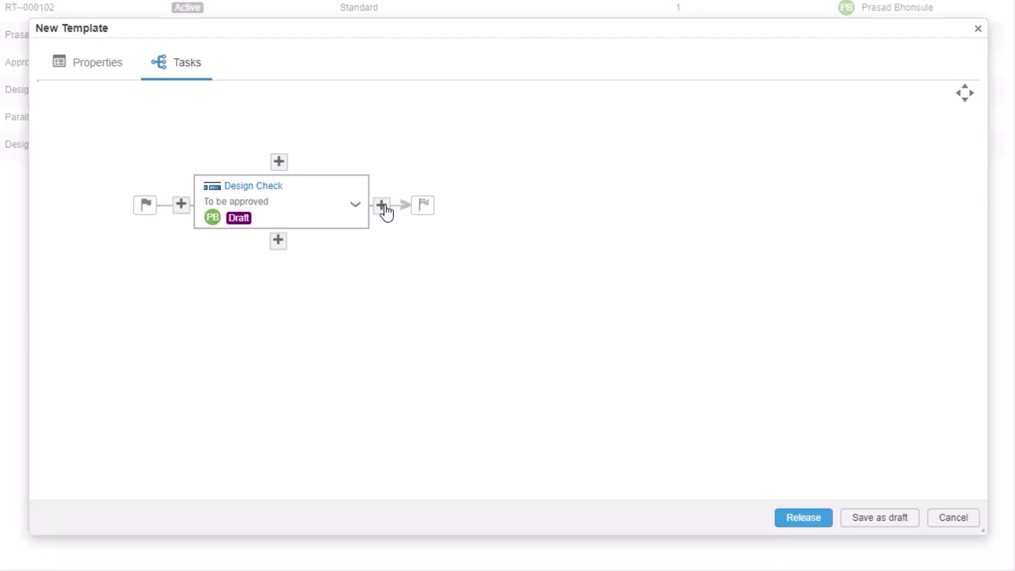
left_click(382, 206)
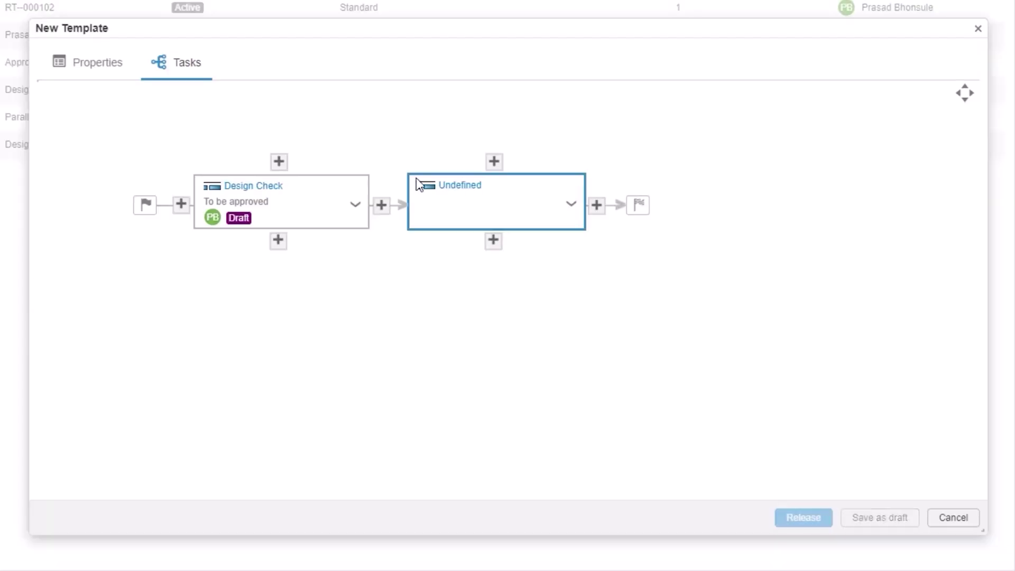
left_click(526, 214)
type("Design Approval")
left_click(591, 283)
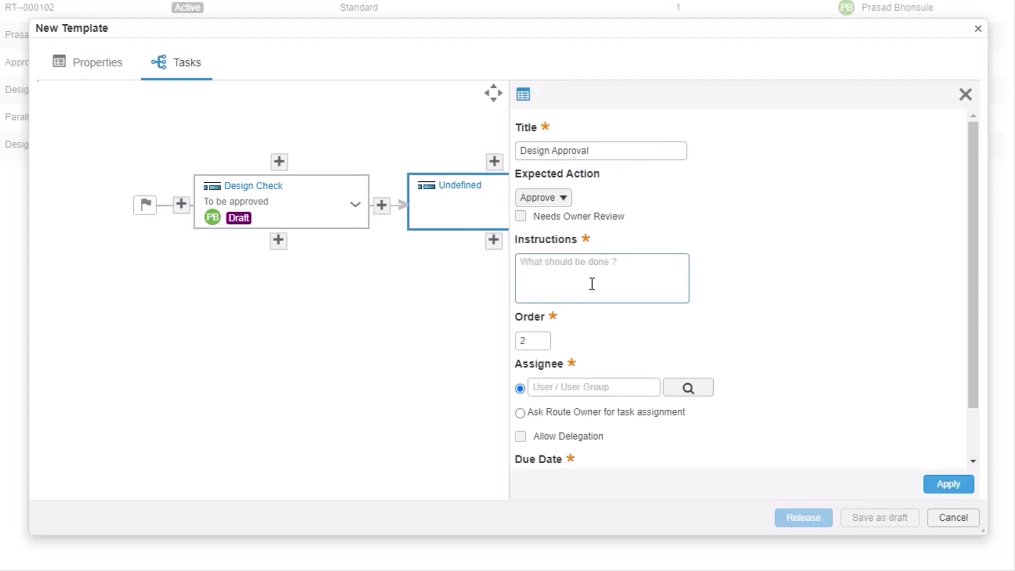
type("Review and approve")
Step: Assign and save the Design Approval task, release the template, and add SOLIDWORKS Approvals as approver
scroll(709, 363, "down", 2)
left_click(703, 363)
left_click(949, 485)
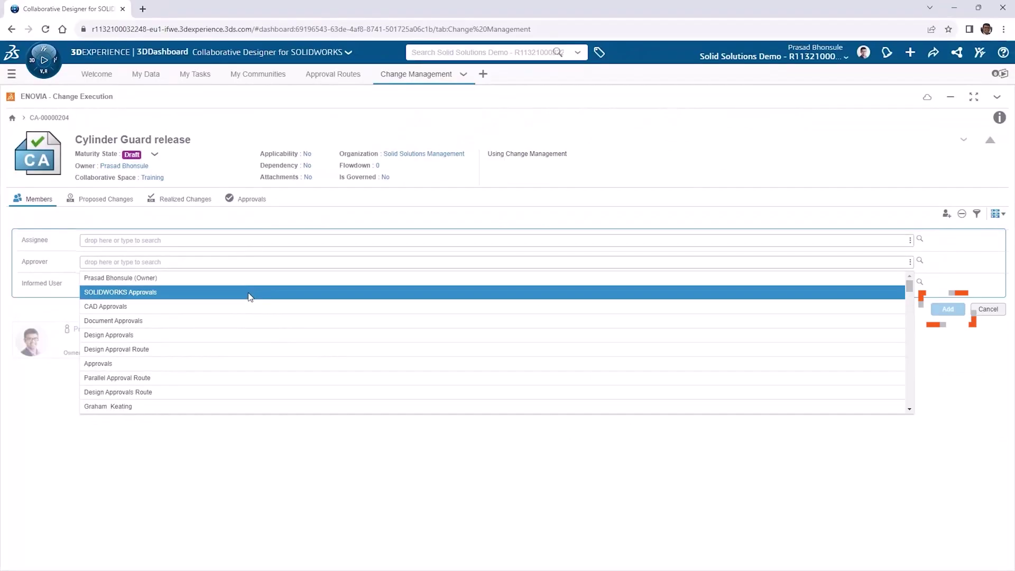
left_click(249, 295)
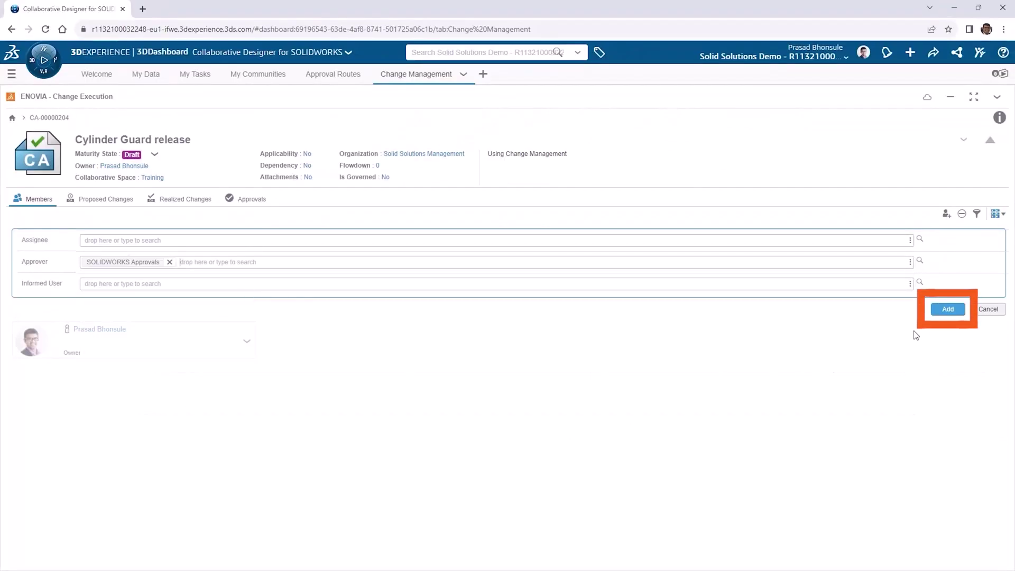
left_click(947, 310)
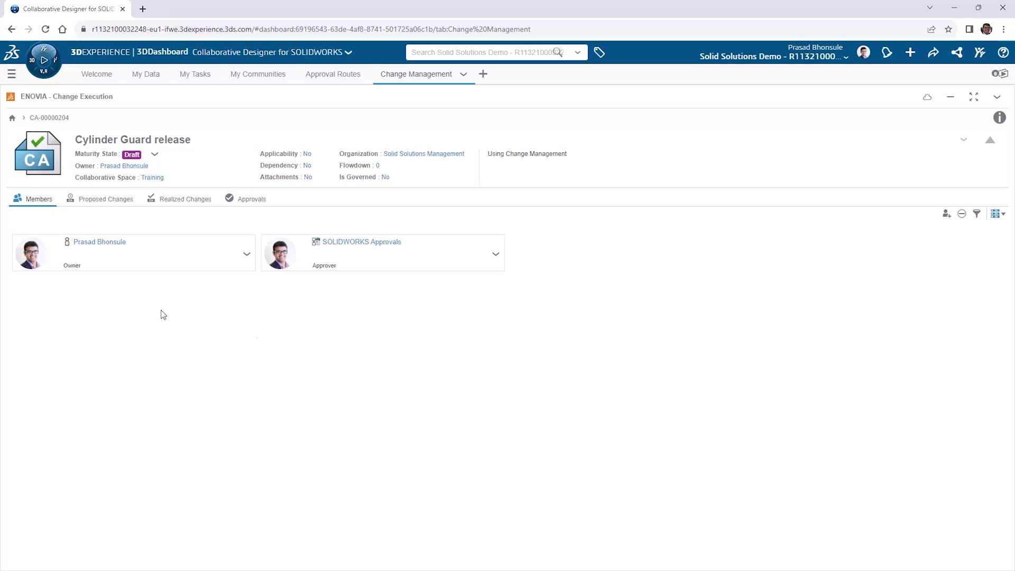
Step: Drag the GUARD part and CYLINDER GUARD drawing from My Data into Proposed Changes
left_click(101, 197)
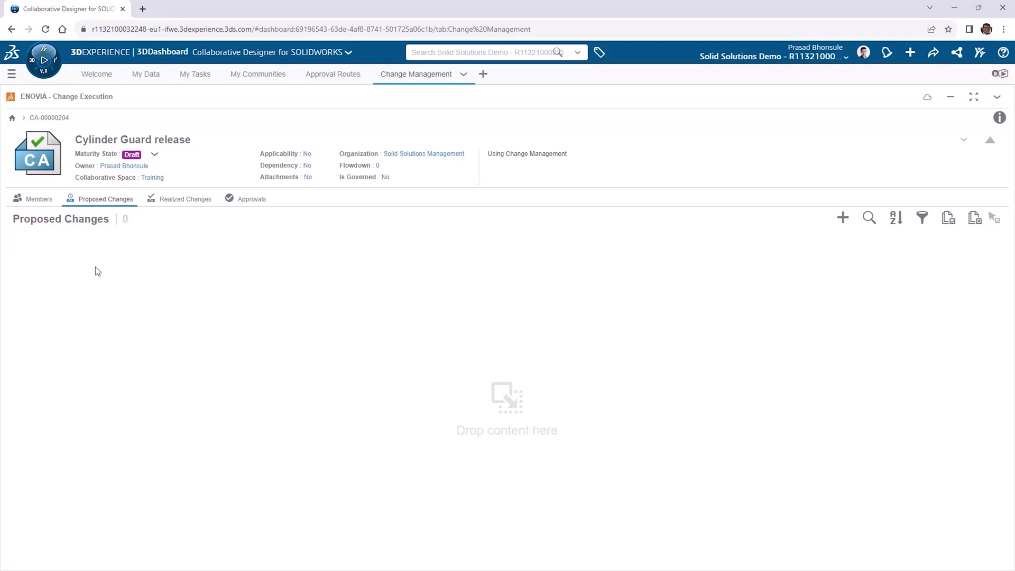
left_click(151, 75)
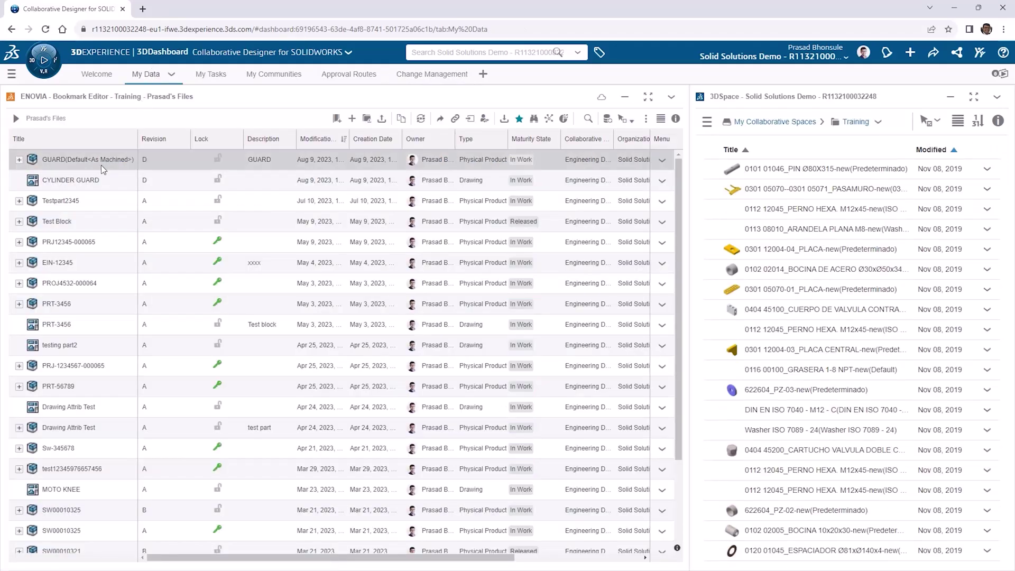
left_click(158, 158)
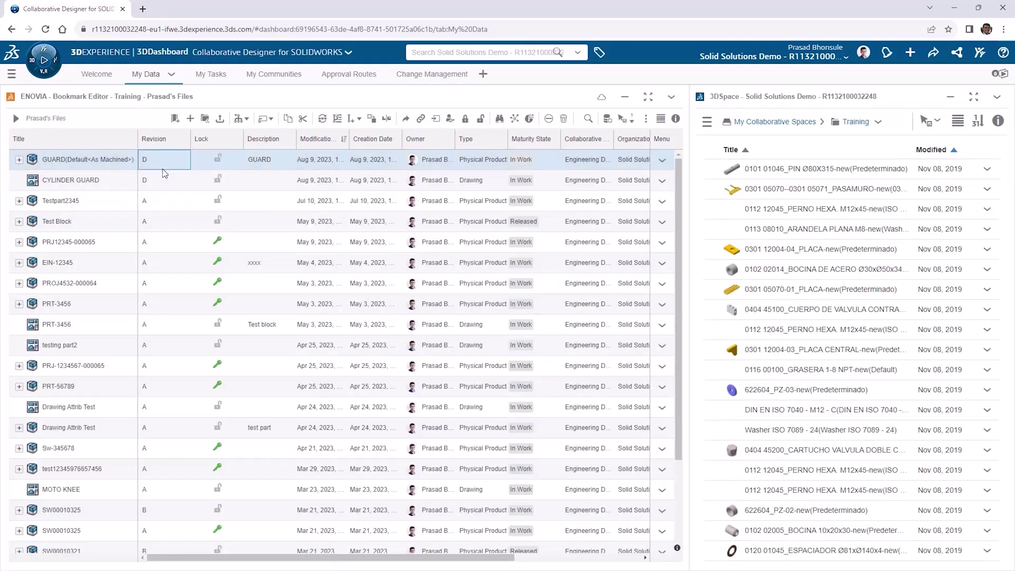
left_click(166, 177, "ctrl")
left_click_drag(169, 162, 332, 314)
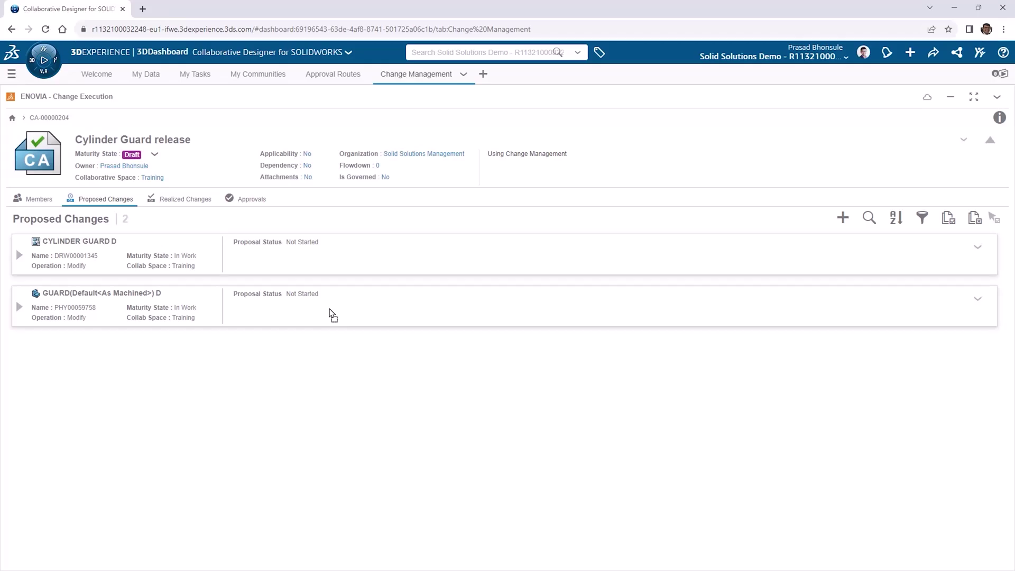
left_click(19, 256)
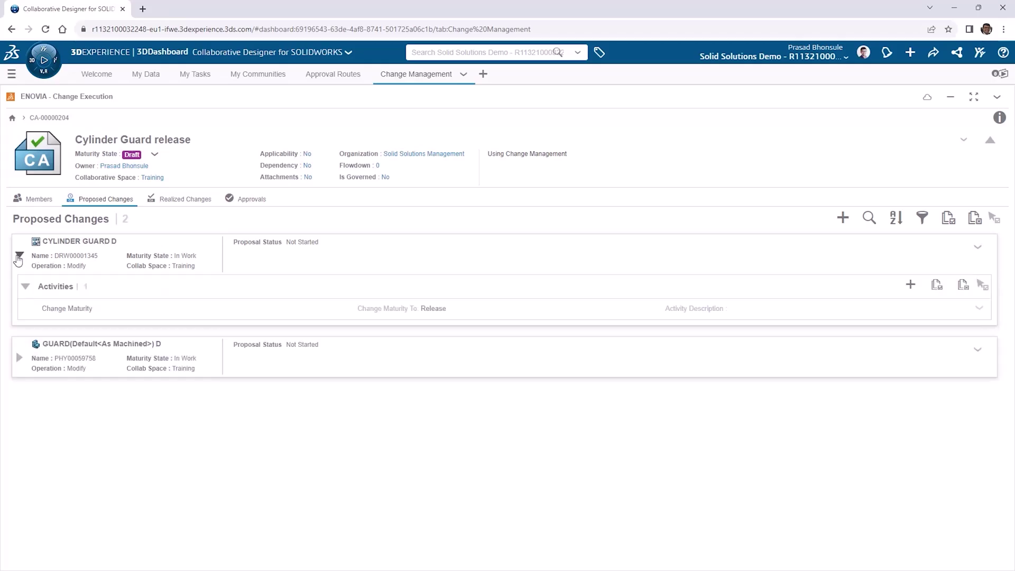
left_click(19, 357)
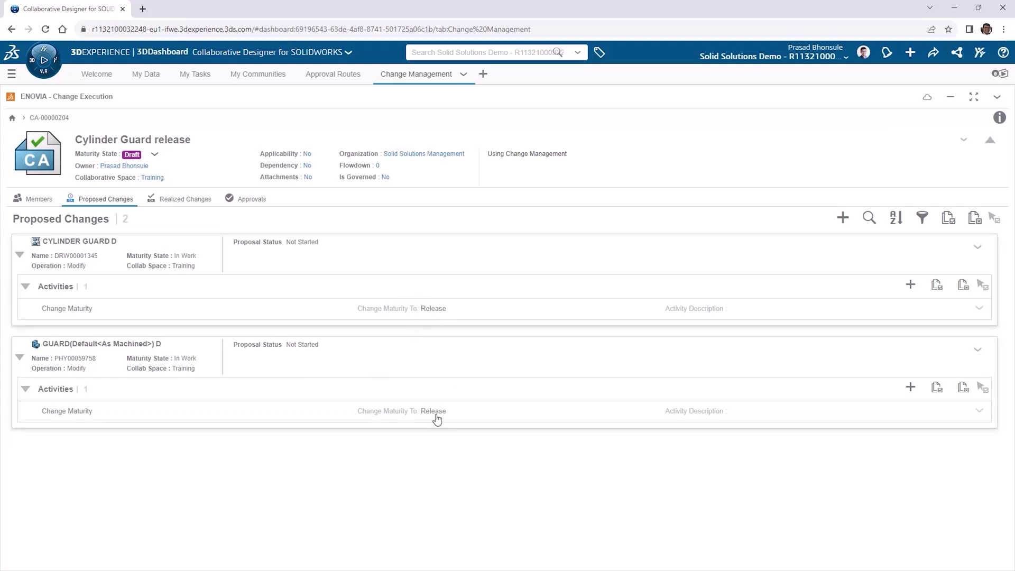
left_click(978, 254)
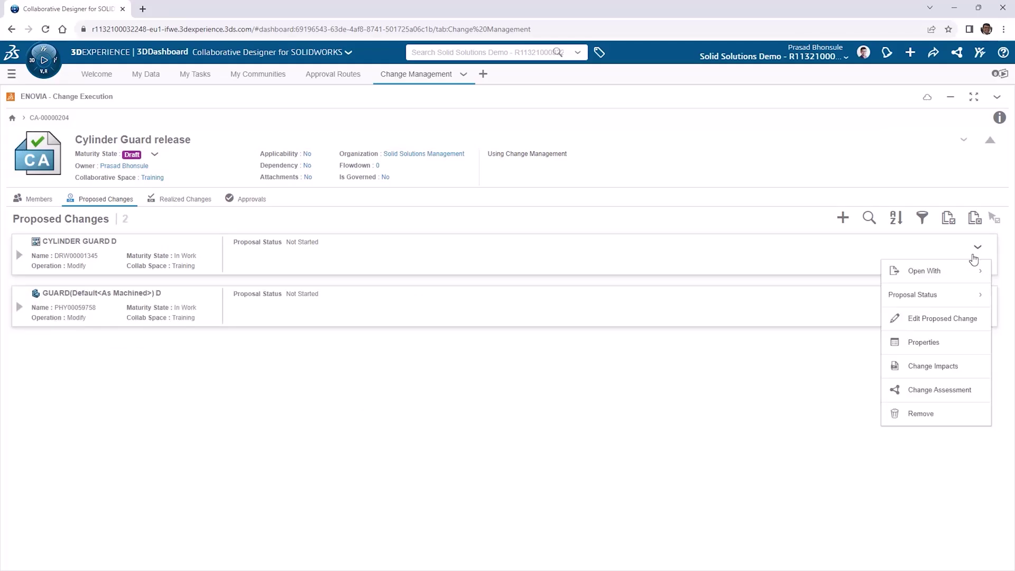
left_click(931, 319)
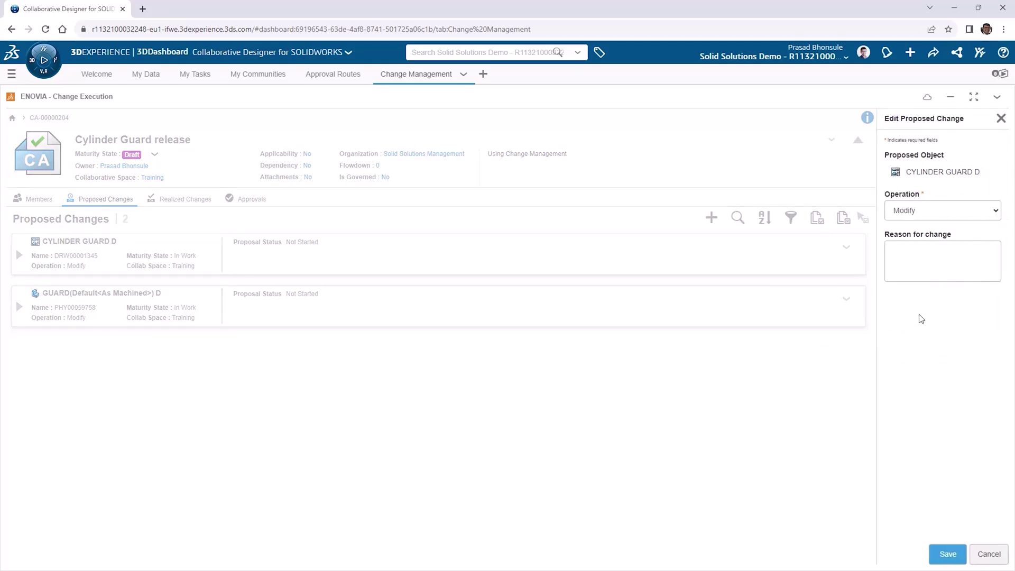
left_click(987, 554)
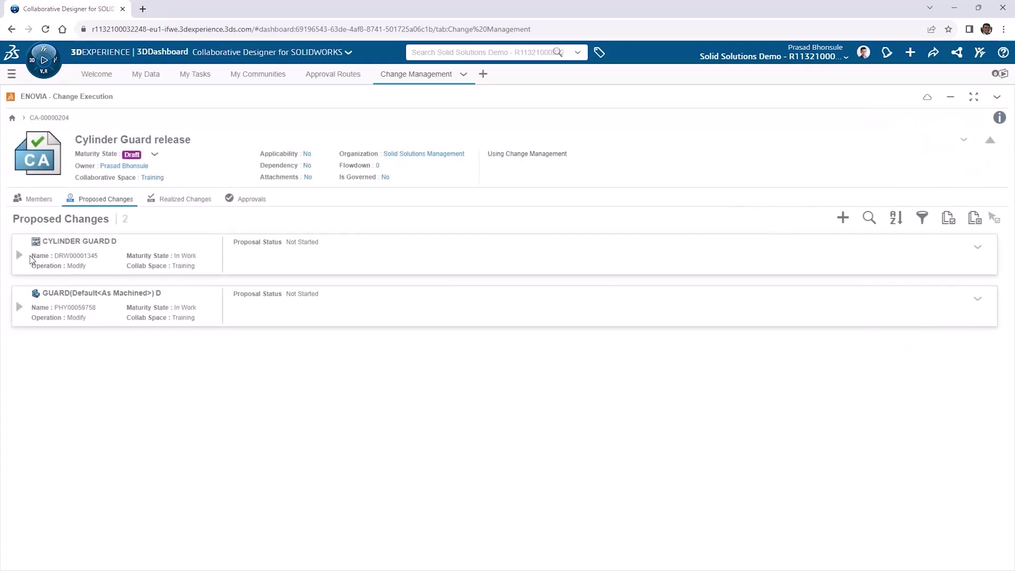
Step: Promote Cylinder Guard release from Draft to In Work, then to In Approval
left_click(19, 255)
left_click(20, 357)
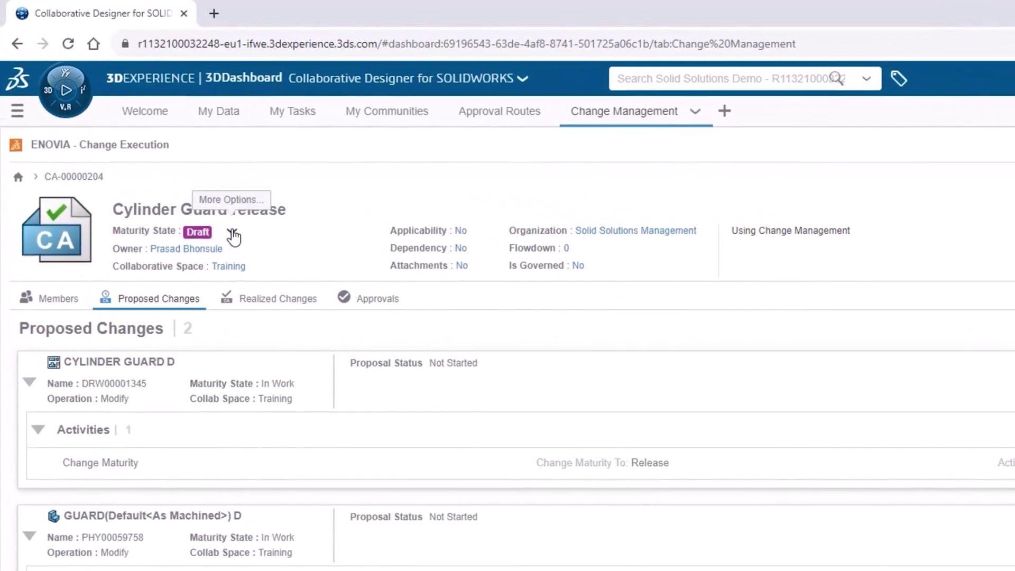
left_click(234, 235)
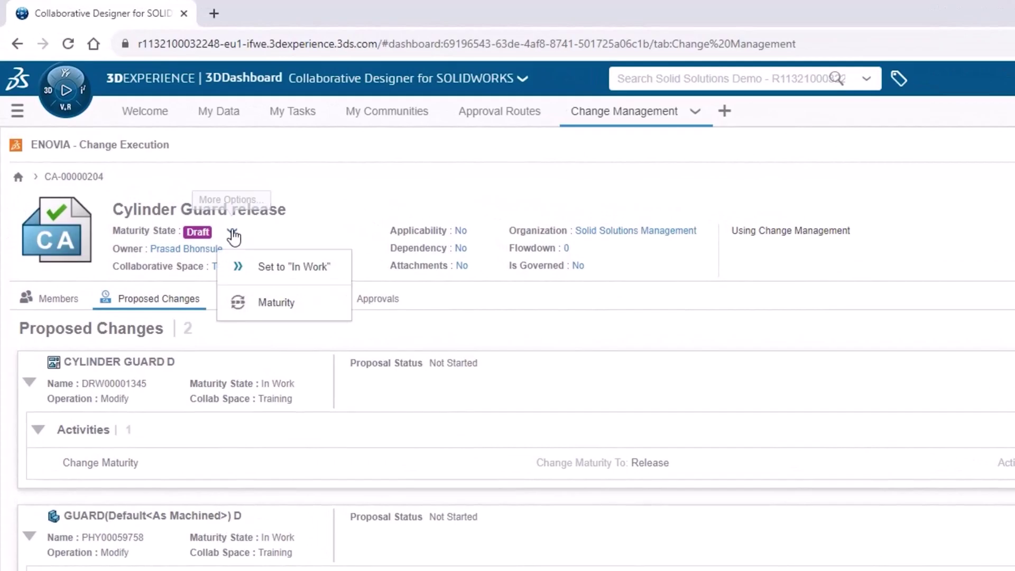
left_click(249, 265)
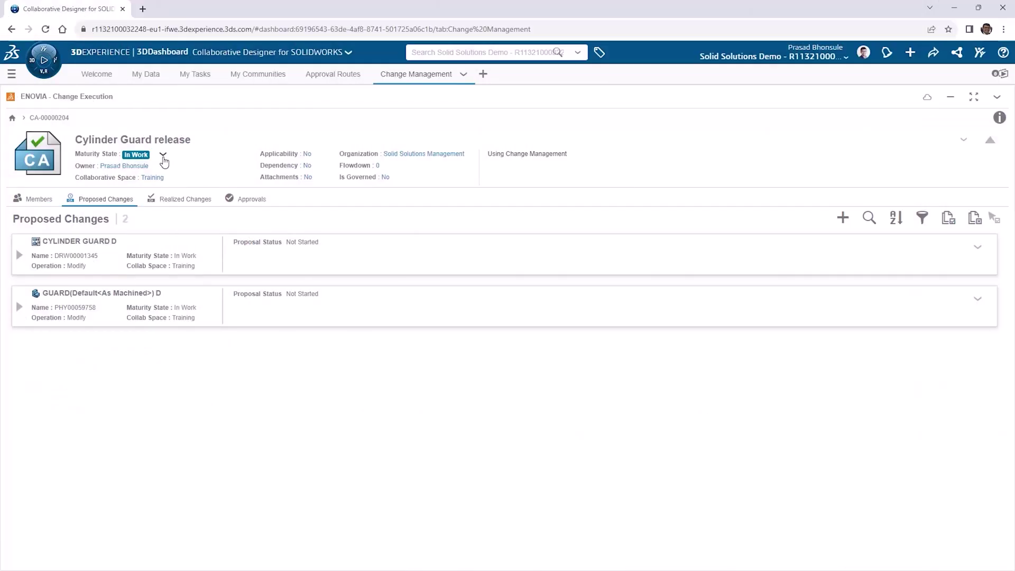
left_click(163, 156)
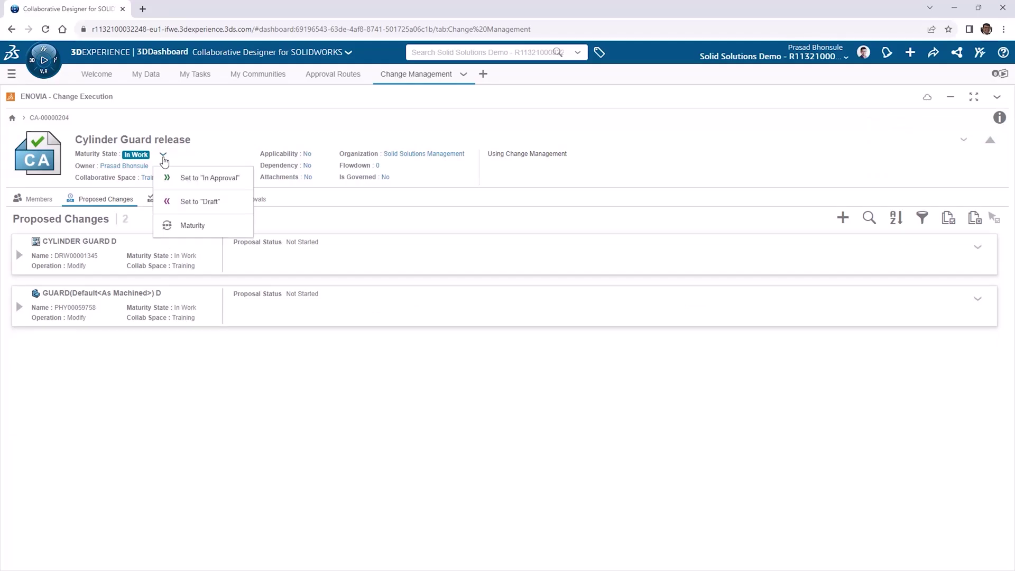
left_click(200, 180)
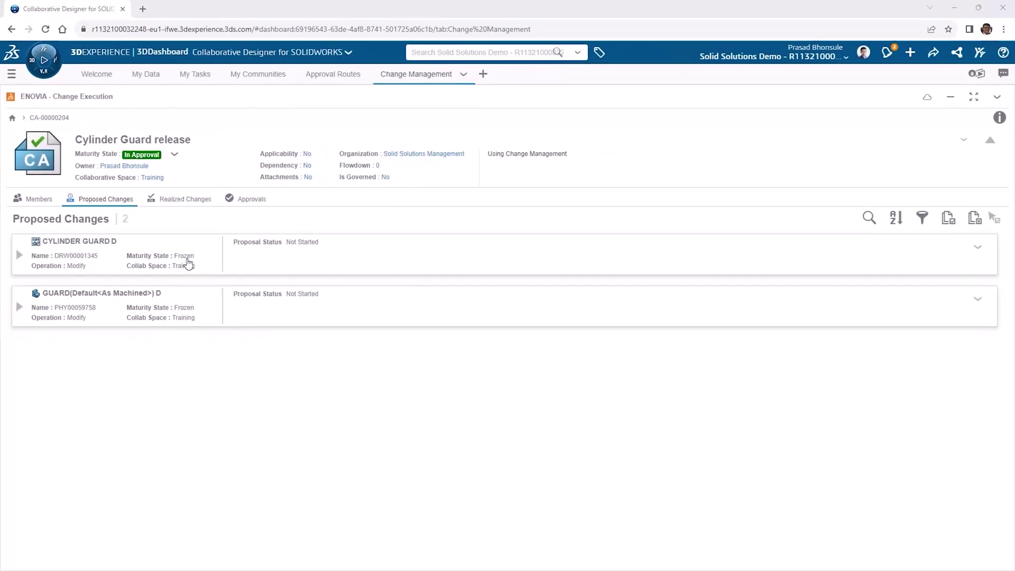
Step: Open the Design Check task from My Tasks and enter the approver comment 'Approved'
left_click(193, 74)
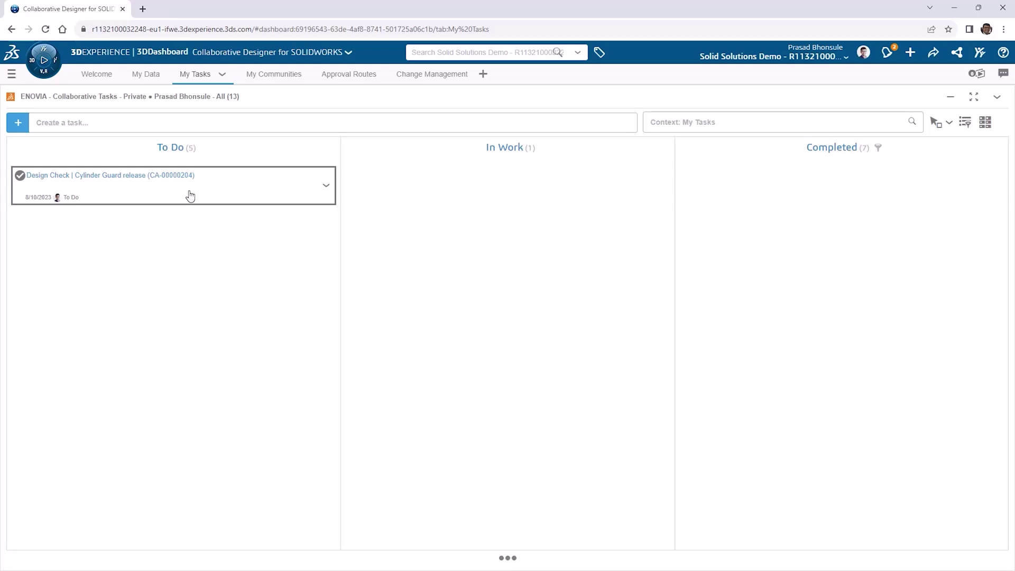
left_click(190, 196)
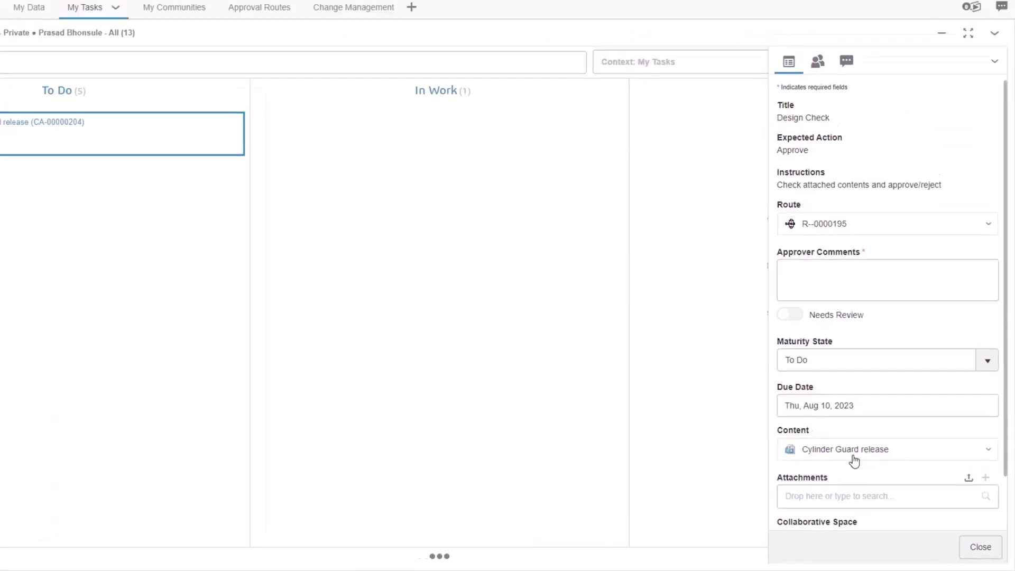
left_click(716, 183)
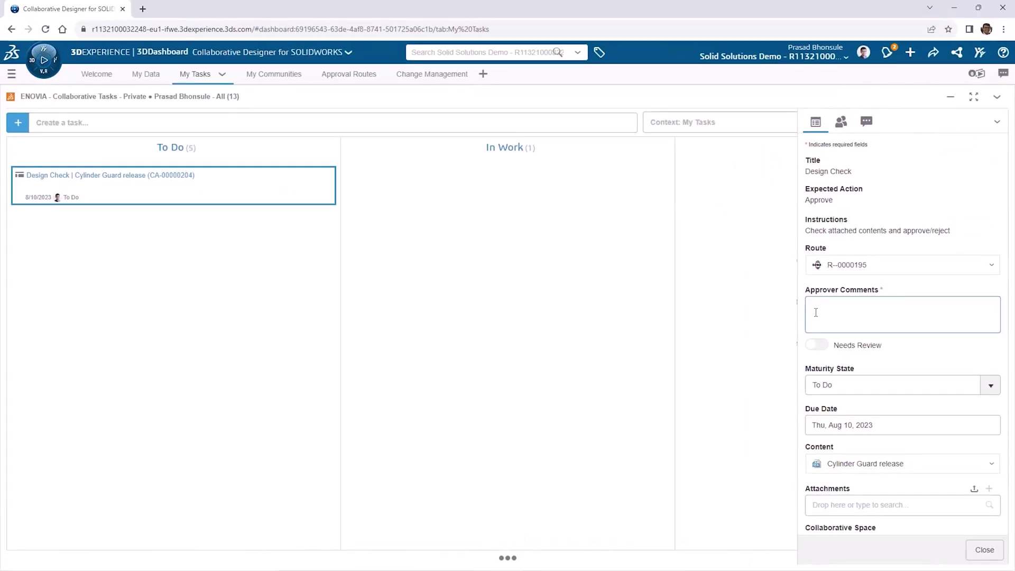
type("Approved")
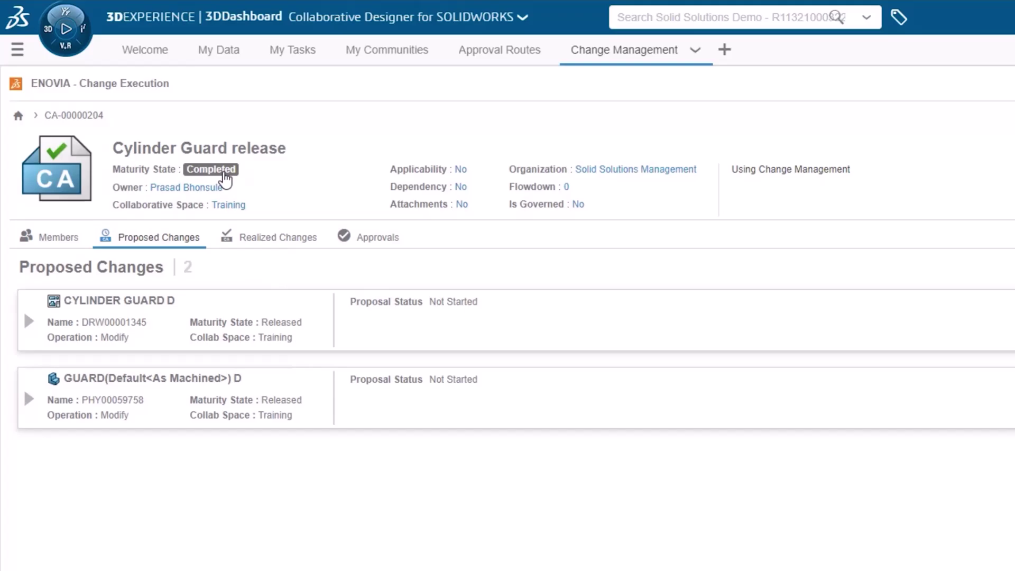
Step: Review the three realized changes, then the approval route and its status
left_click(279, 237)
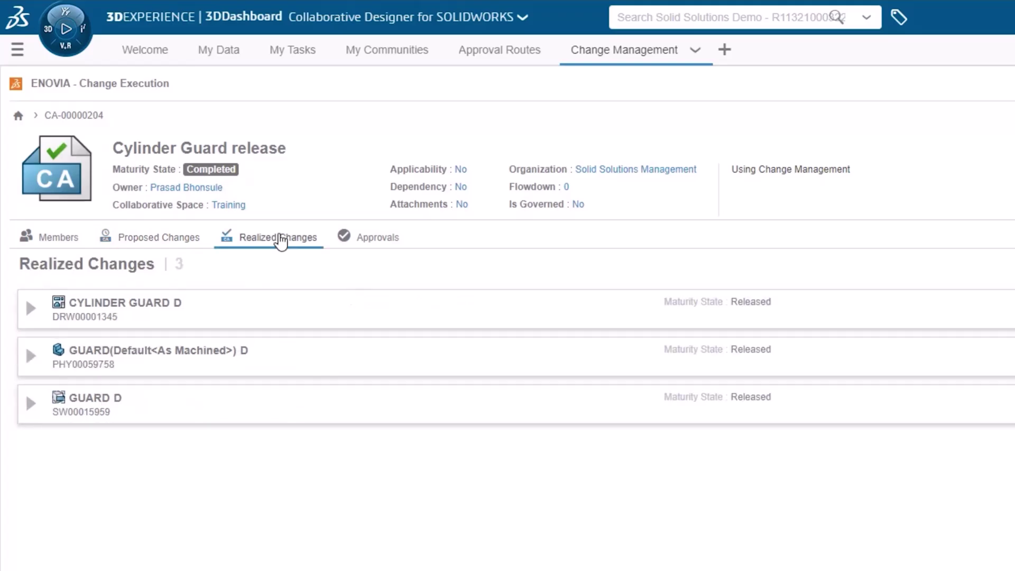
left_click(352, 247)
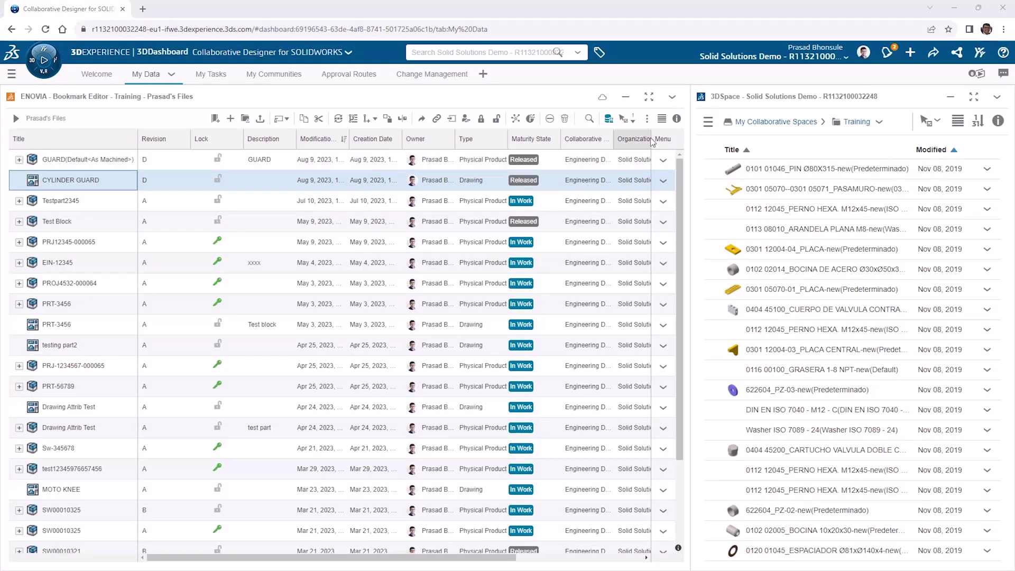
Step: Open the CYLINDER GUARD drawing's details and view its change and approval history
left_click(676, 119)
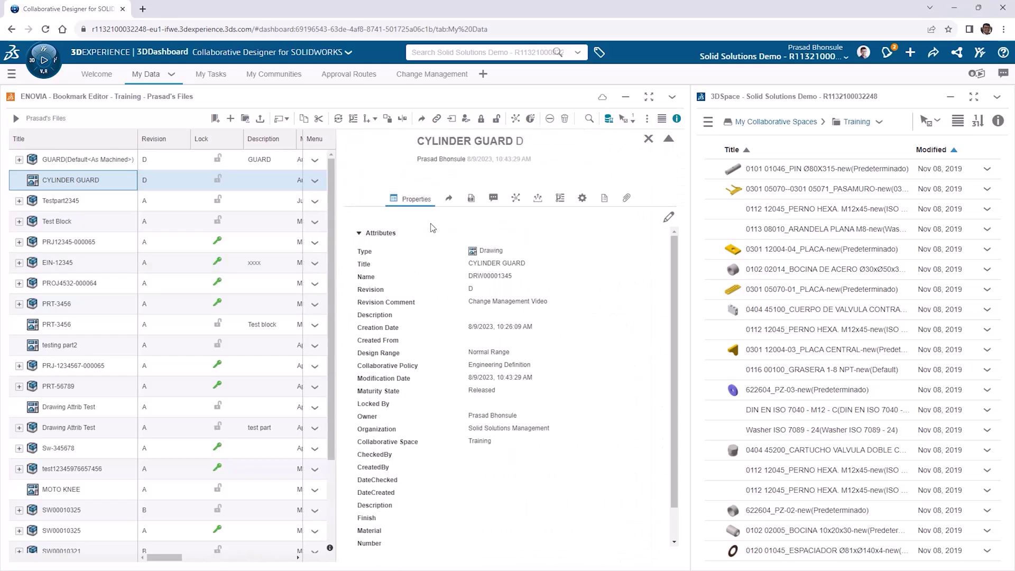
left_click(469, 199)
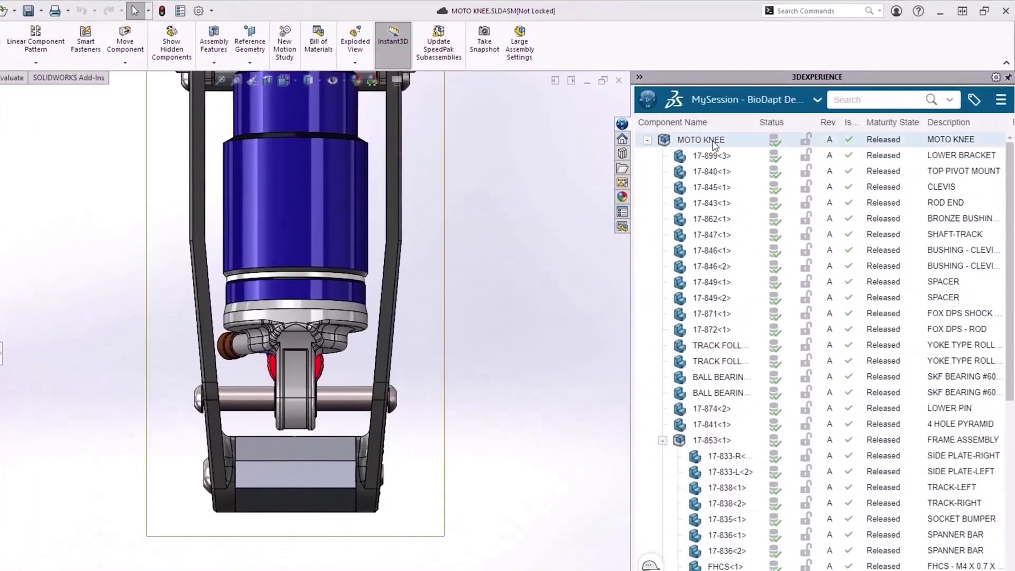
Step: Create revision B of the MOTO KNEE assembly with New Revision
right_click(714, 145)
left_click(756, 256)
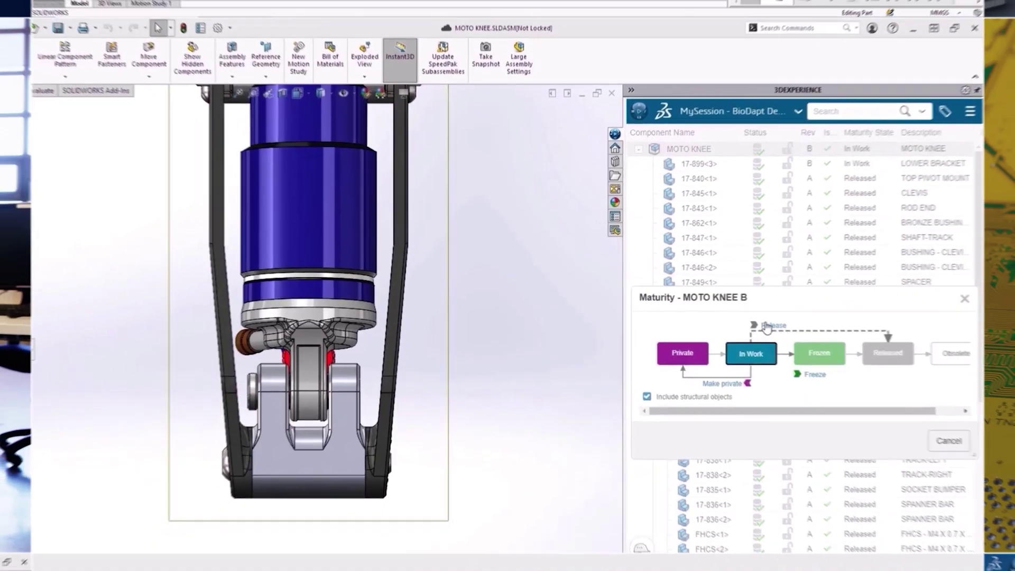